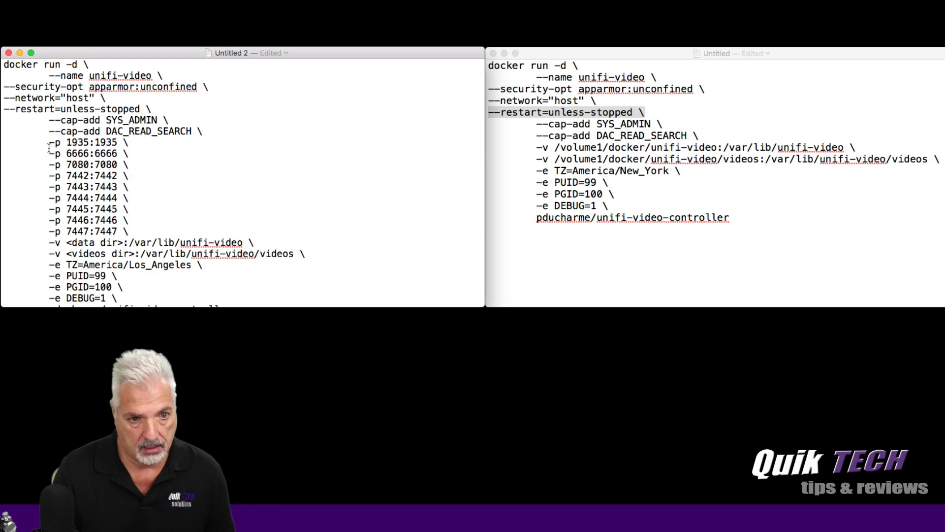
- Delete all port-mapping lines from -p 1935:1935 through -p 7447:7447 in the Untitled 2 docker command, leaving no blank line
left_click_drag(49, 143, 135, 229)
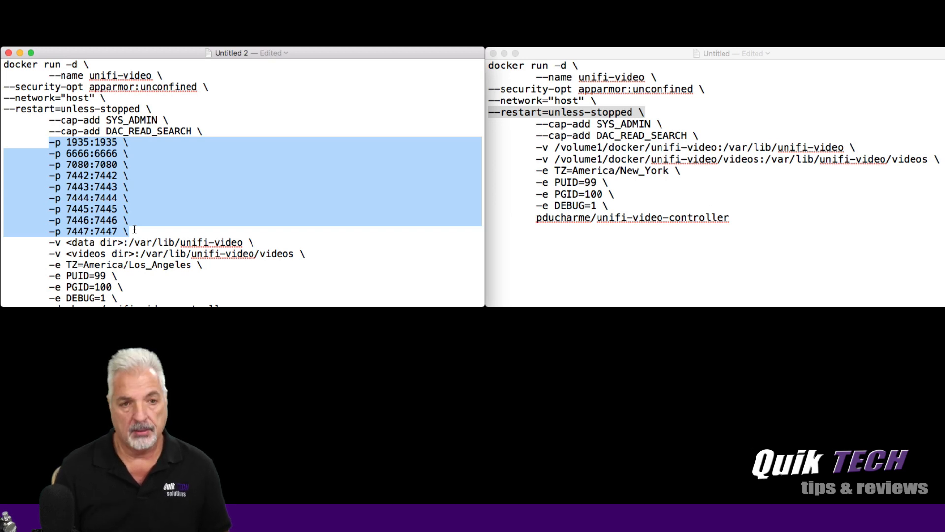
key("BackSpace")
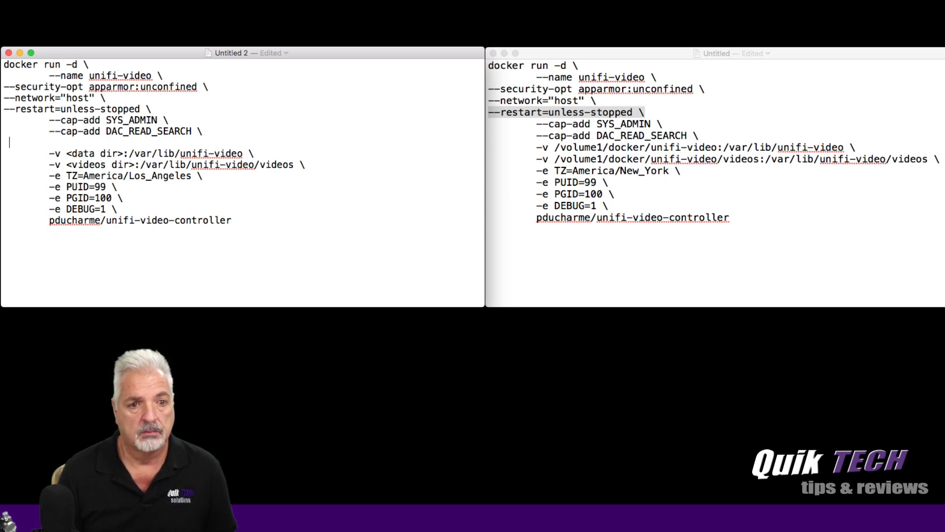
key("BackSpace")
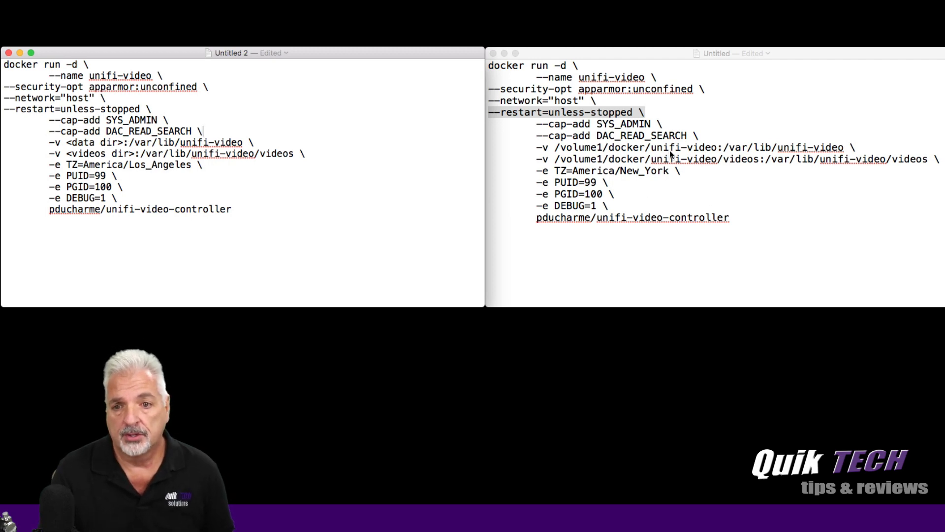
- Replace the <data dir> placeholder in Untitled 2 with /volume1/docker/unifi-video, copied from the Untitled document
left_click(569, 150)
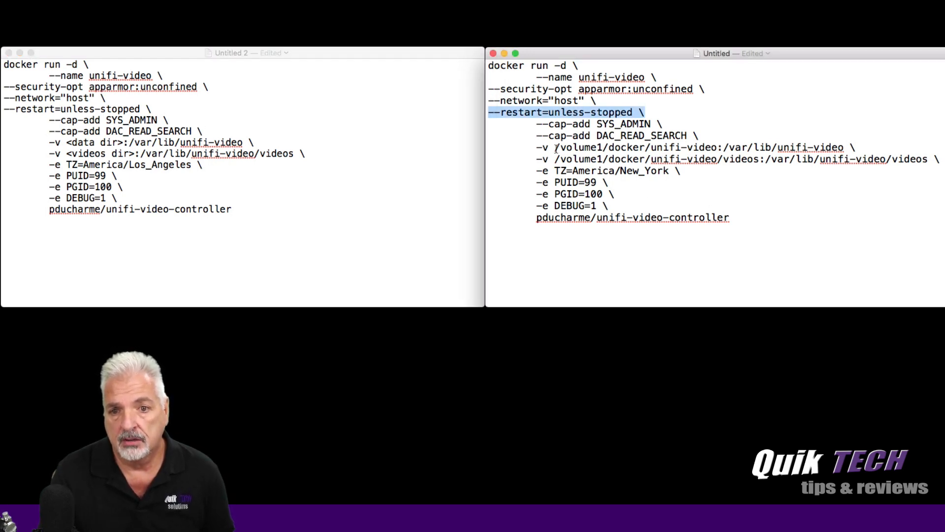
left_click_drag(557, 148, 715, 150)
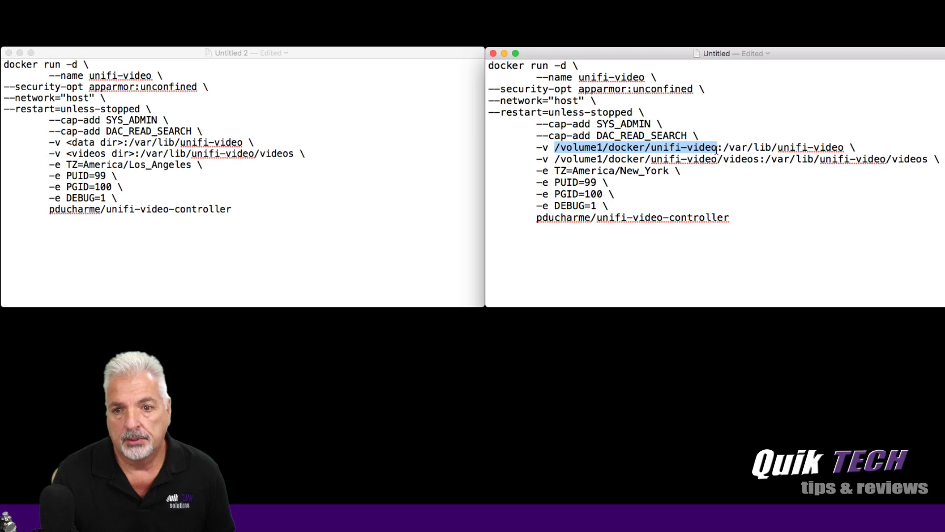
right_click(641, 147)
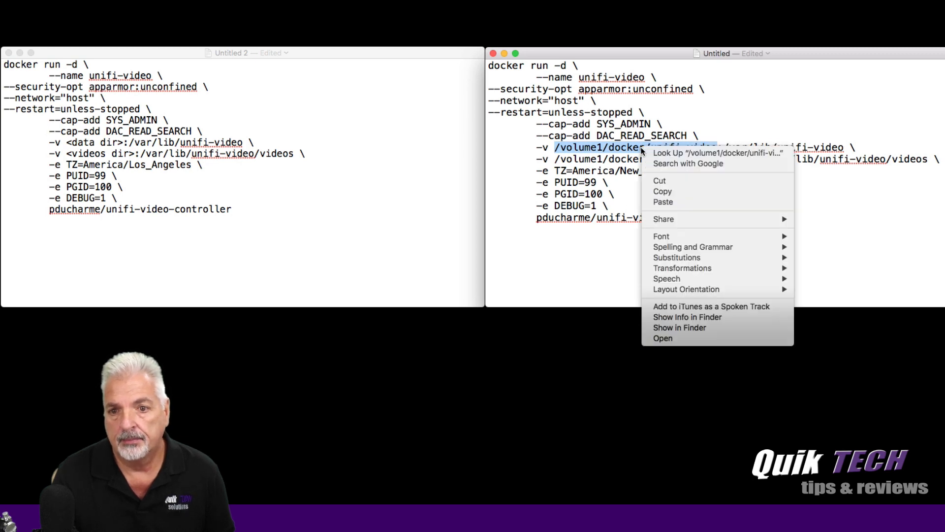
left_click(667, 193)
left_click(91, 143)
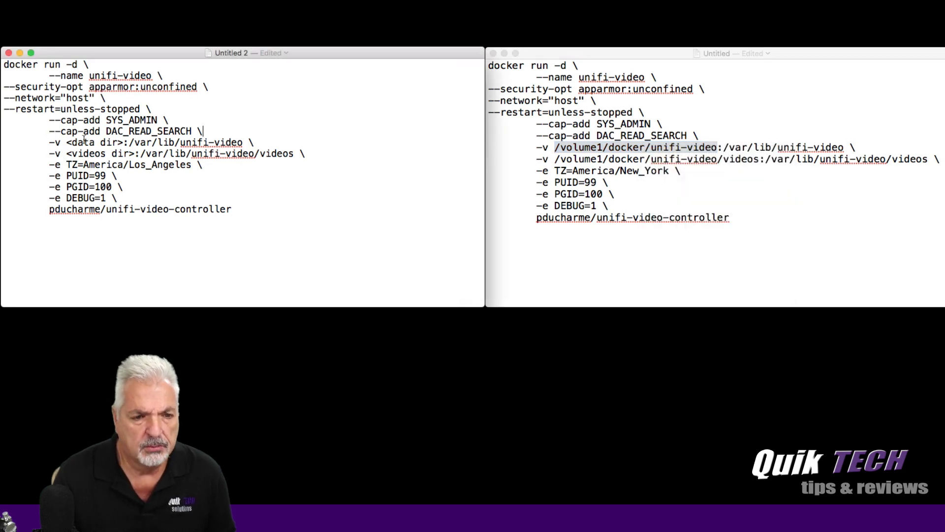
left_click_drag(67, 143, 121, 144)
right_click(93, 144)
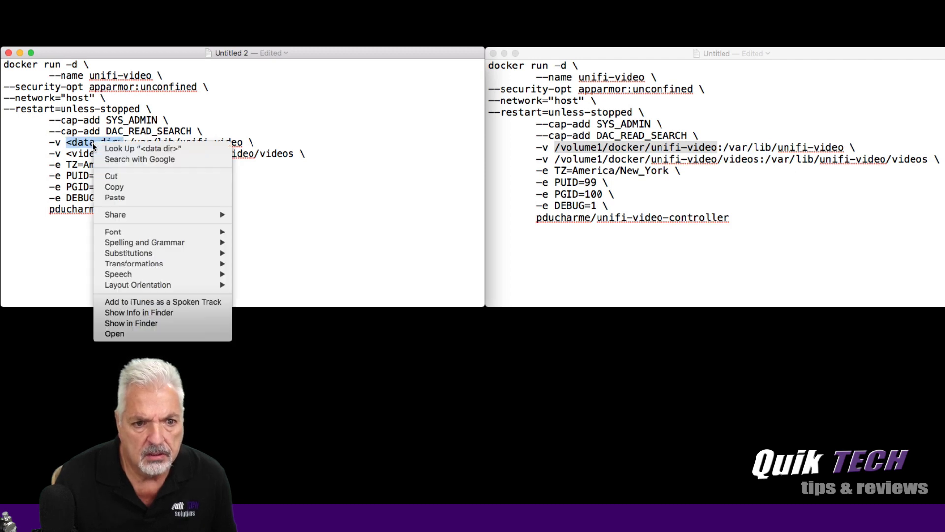
left_click(115, 198)
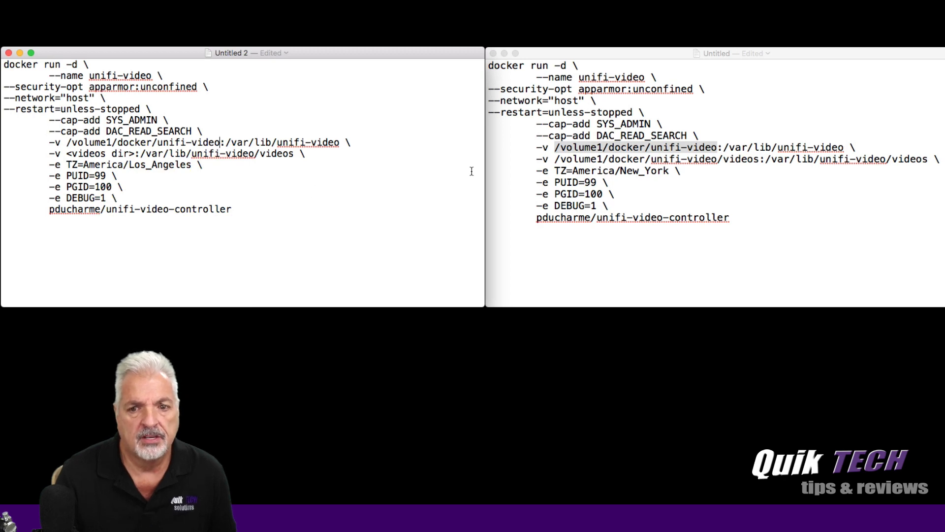
- Replace the <videos dir> placeholder in Untitled 2 with /volume1/docker/unifi-video/videos, copied from the Untitled document
left_click(604, 160)
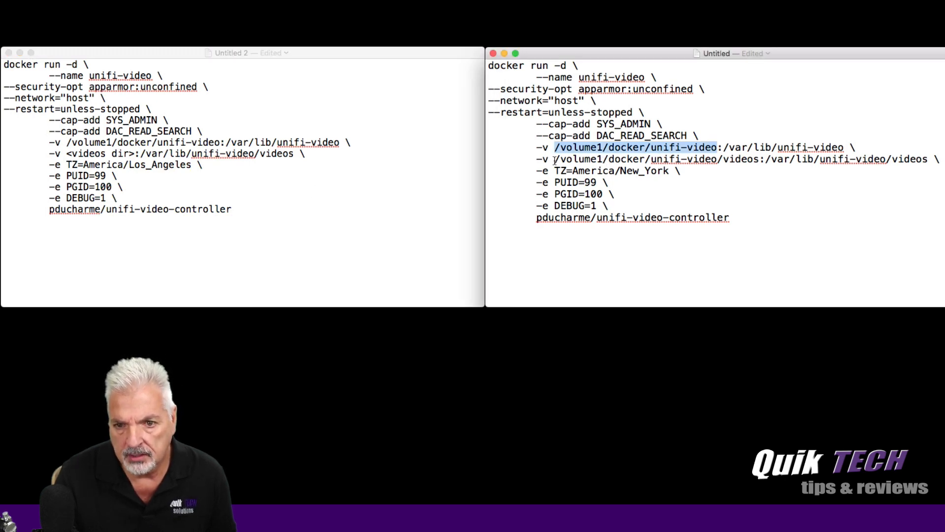
left_click_drag(555, 160, 759, 160)
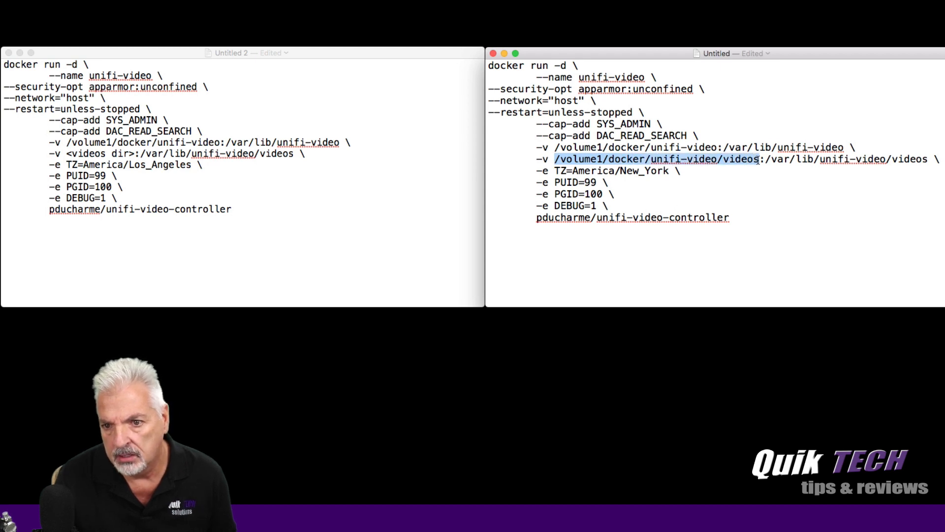
right_click(716, 158)
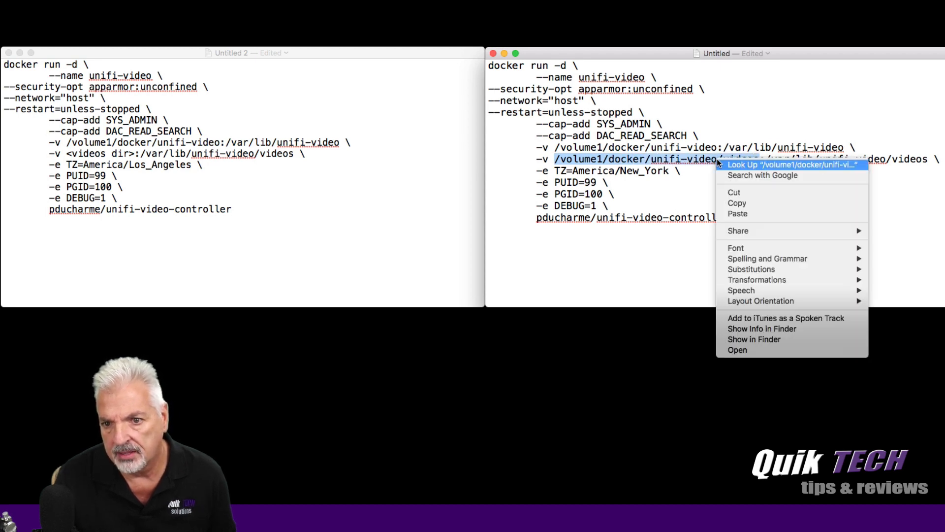
left_click(748, 202)
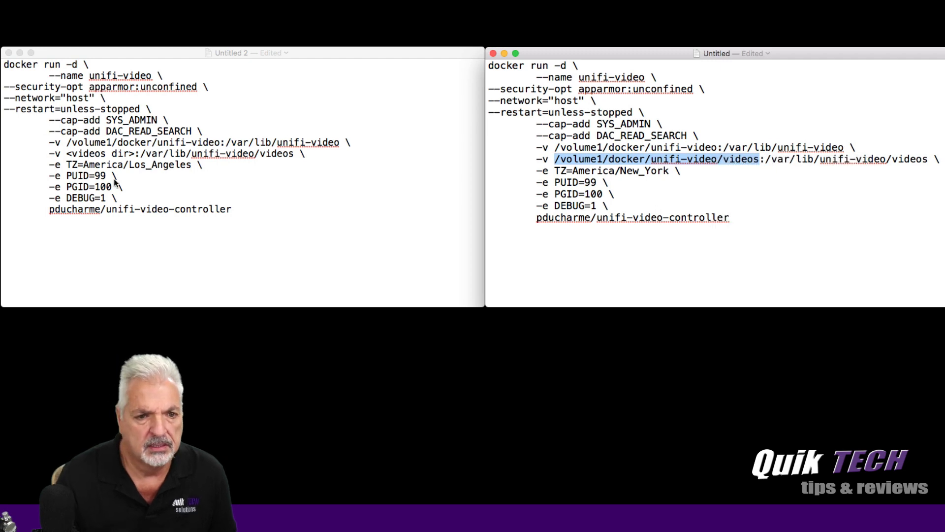
left_click(76, 159)
left_click_drag(67, 155, 132, 154)
right_click(100, 154)
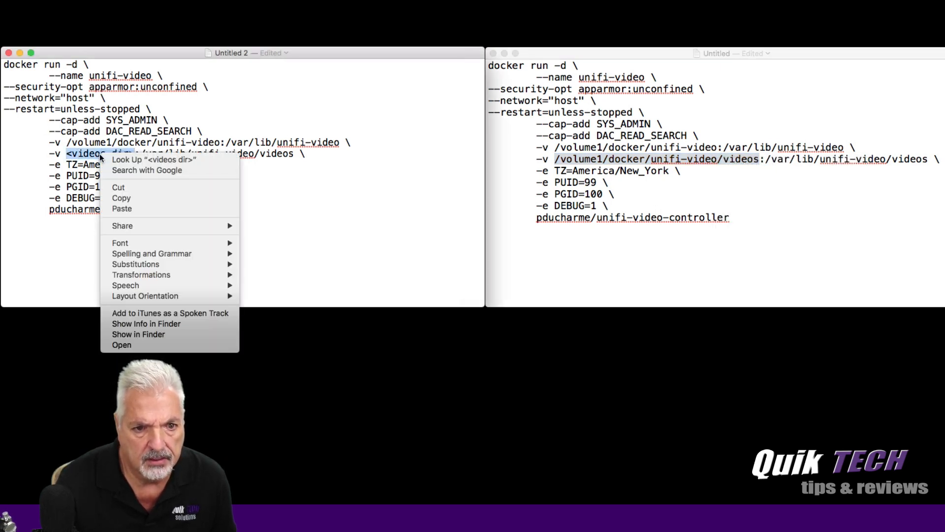
left_click(127, 206)
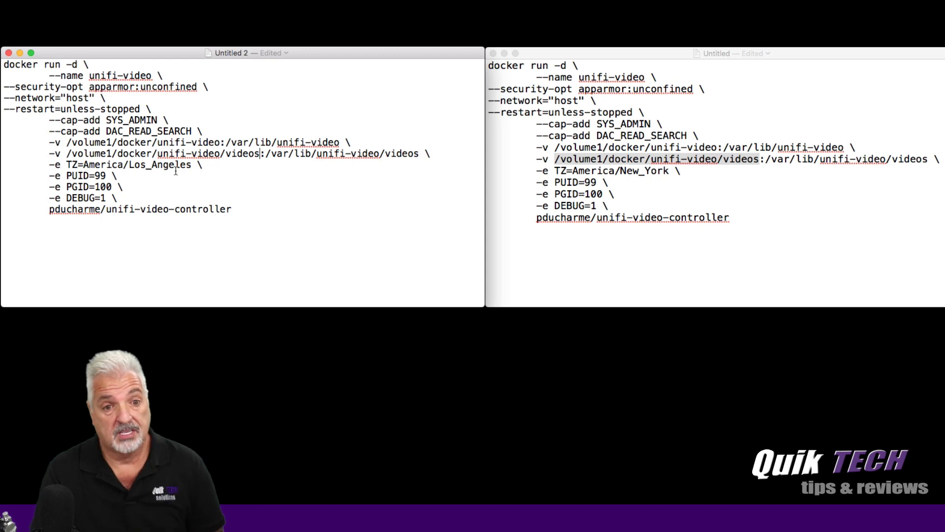
- Set the TZ time zone in Untitled 2 to America/New_York, copying New_York from the Untitled document
left_click(584, 49)
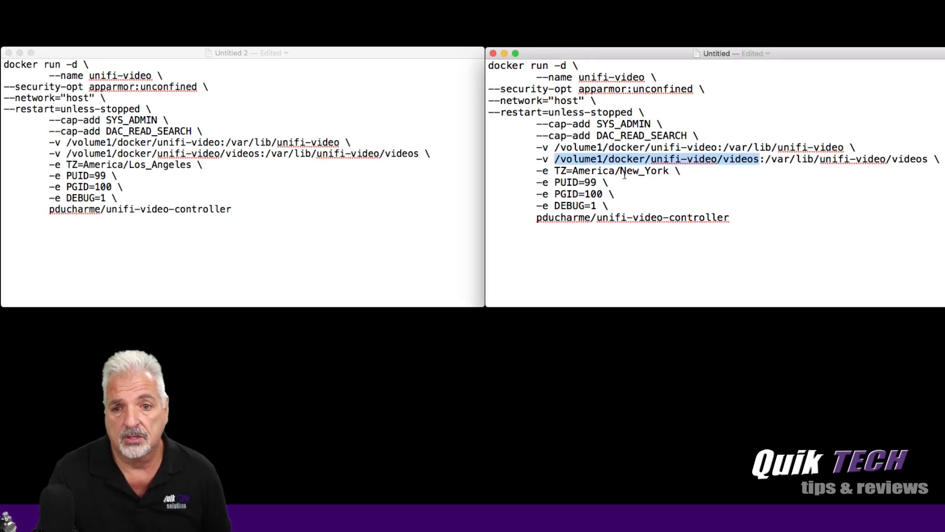
left_click_drag(620, 172, 668, 172)
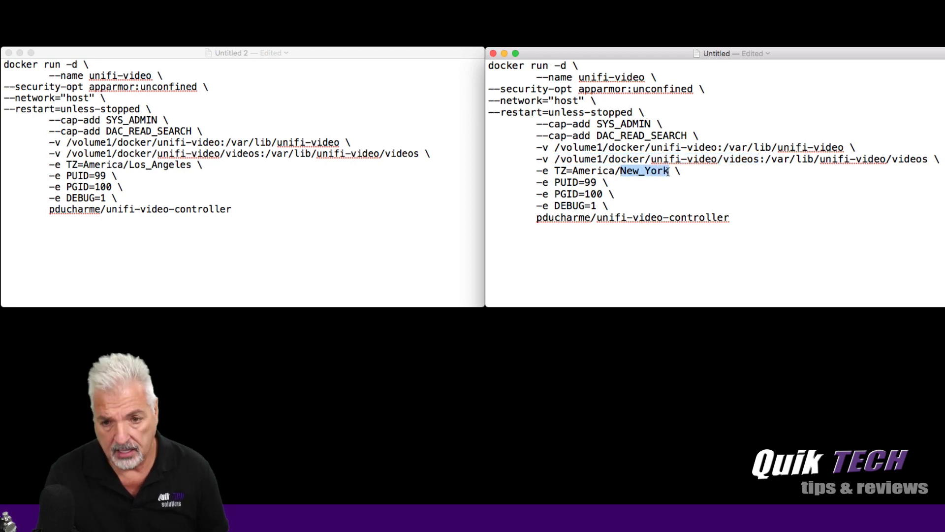
left_click(158, 169)
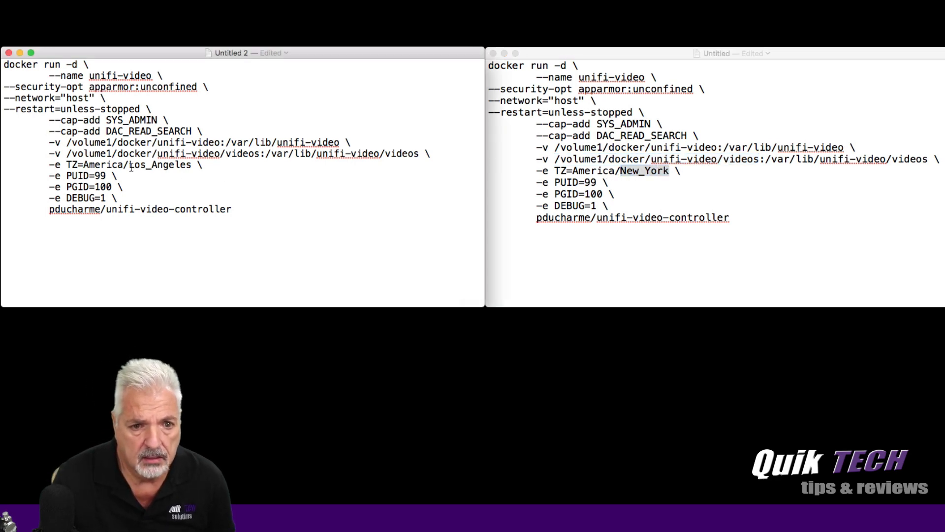
left_click_drag(131, 168, 189, 168)
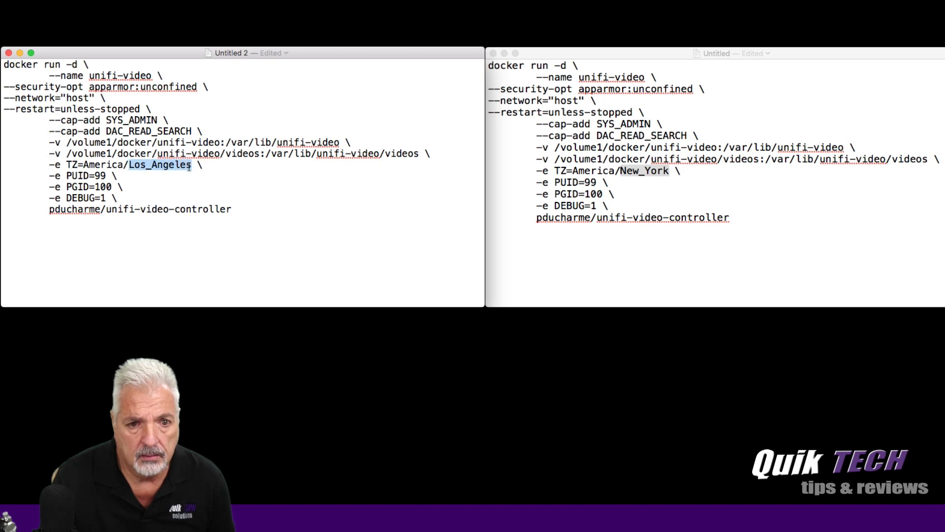
right_click(156, 166)
left_click(194, 221)
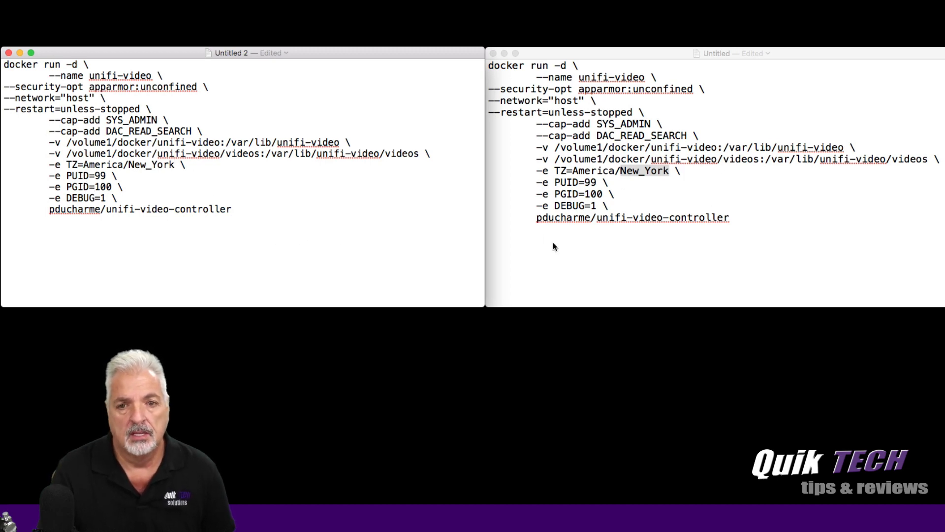
- Copy the complete docker run command from the Untitled document, switch to the Terminal SSH session, paste it at the prompt and run it
left_click(563, 255)
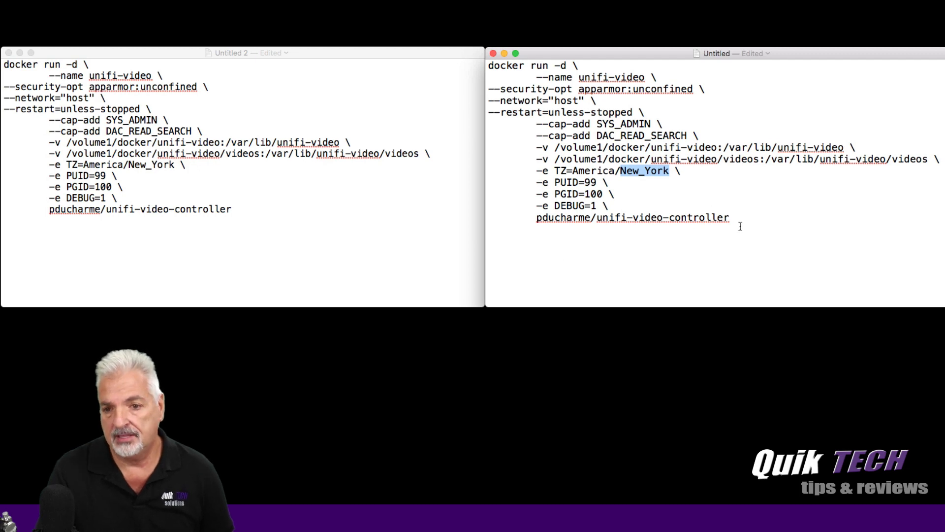
left_click_drag(734, 219, 482, 68)
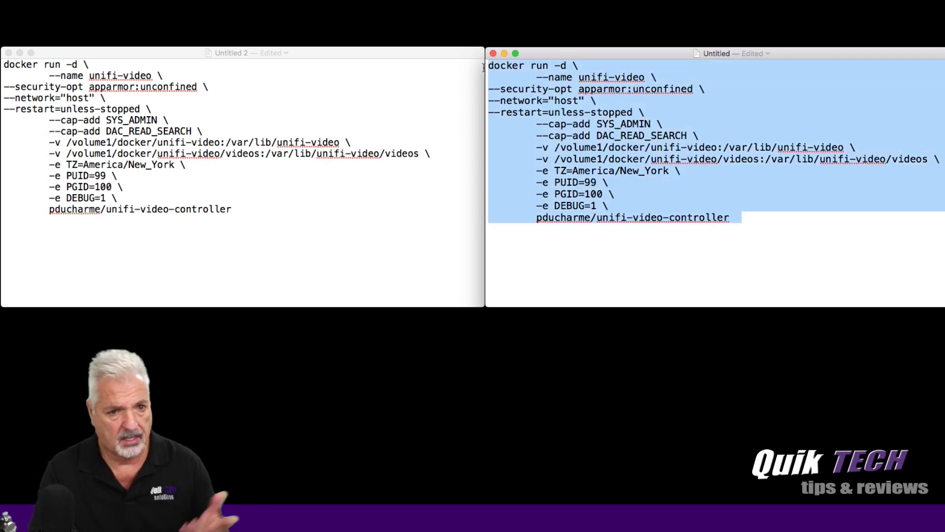
mouse_move(746, 502)
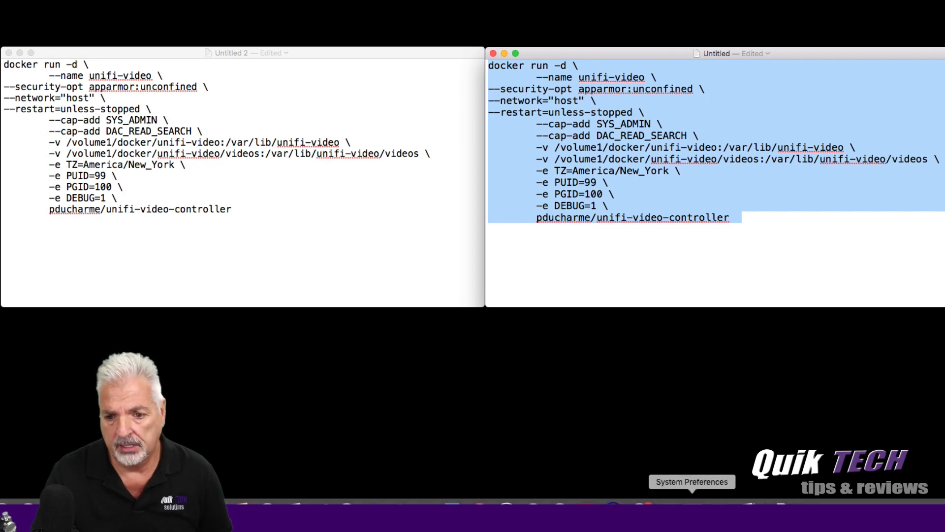
left_click(666, 507)
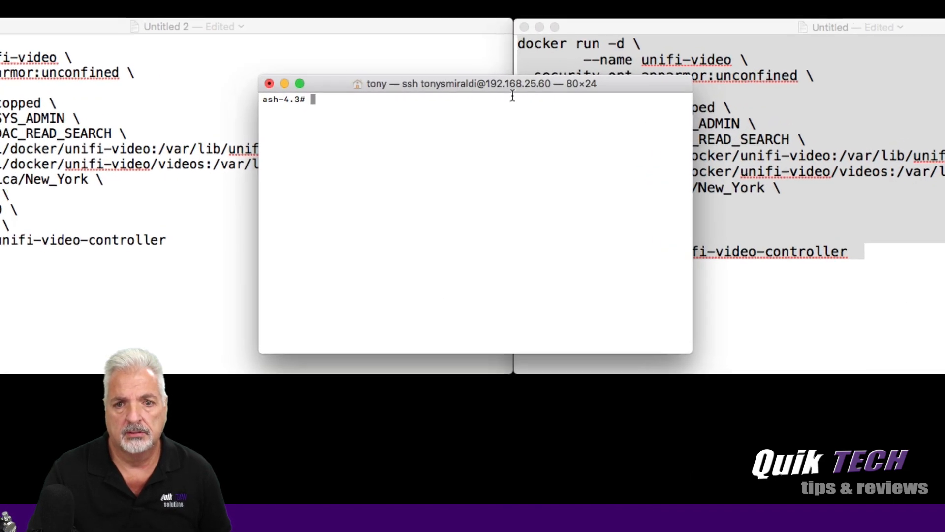
left_click(547, 8)
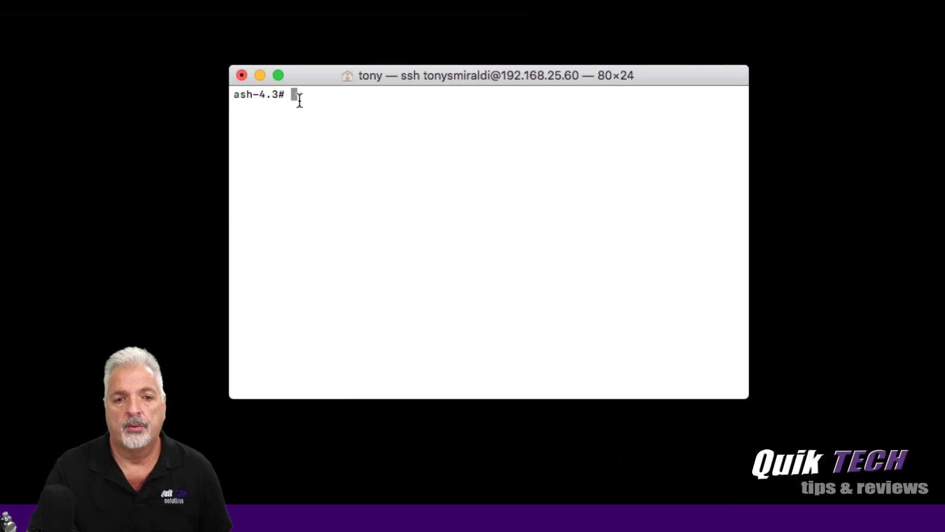
right_click(295, 95)
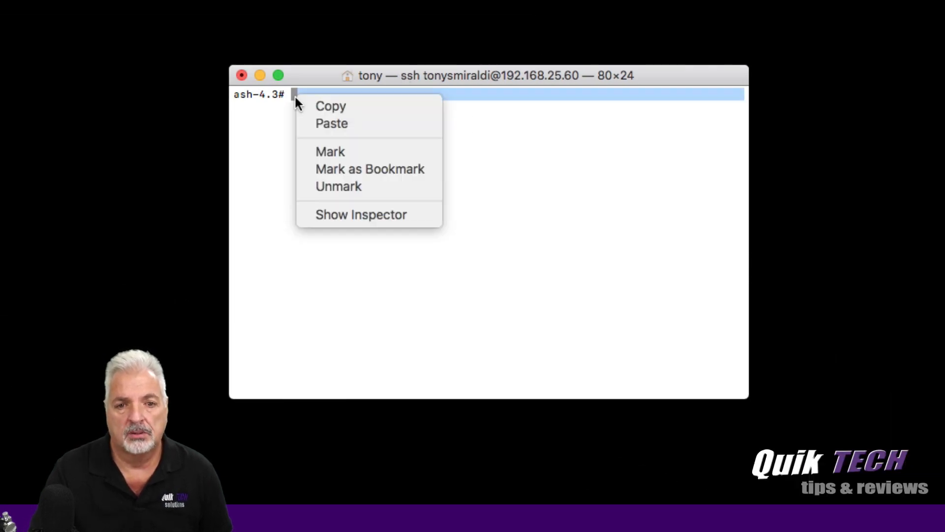
left_click(323, 124)
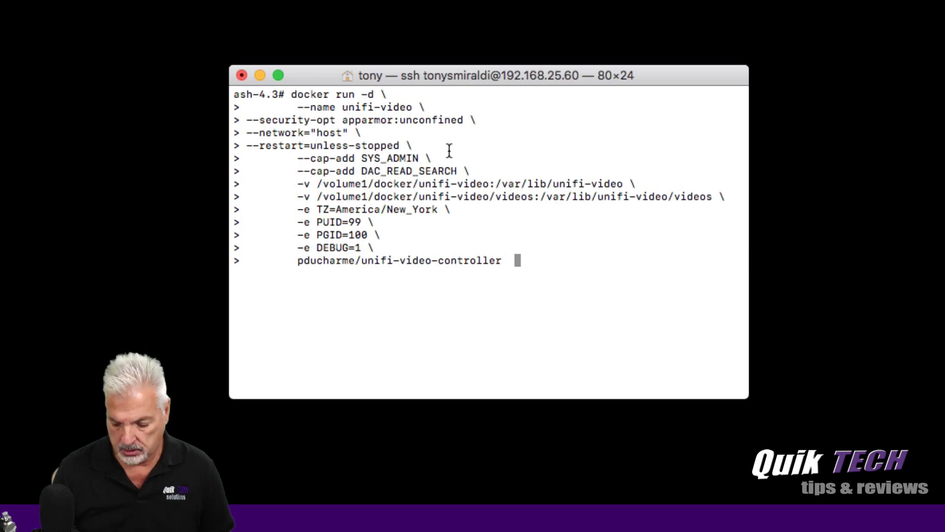
key("Return")
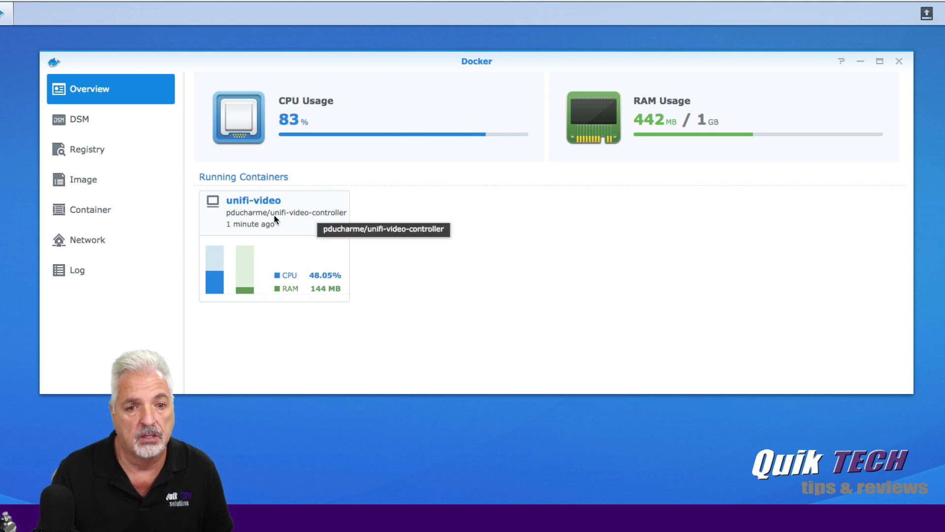
- Show the container list in the NAS's Docker application
left_click(93, 214)
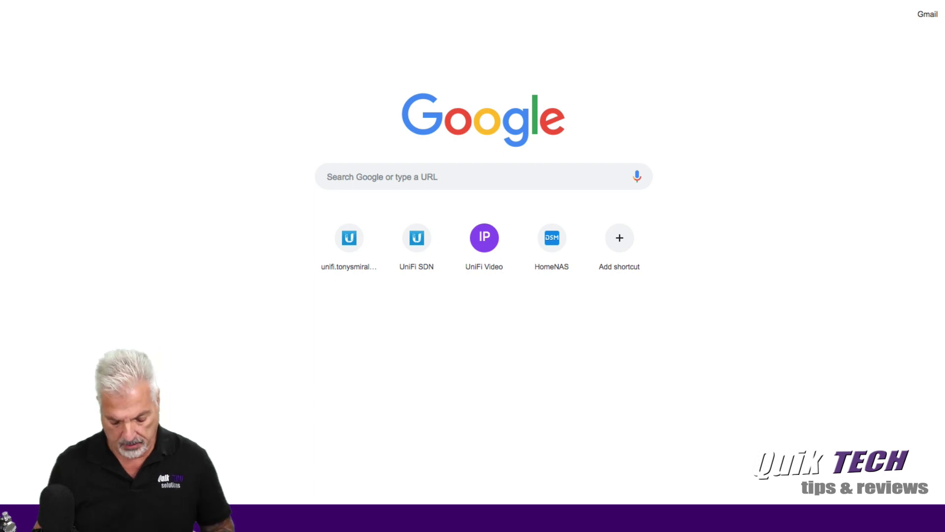
type("192.1")
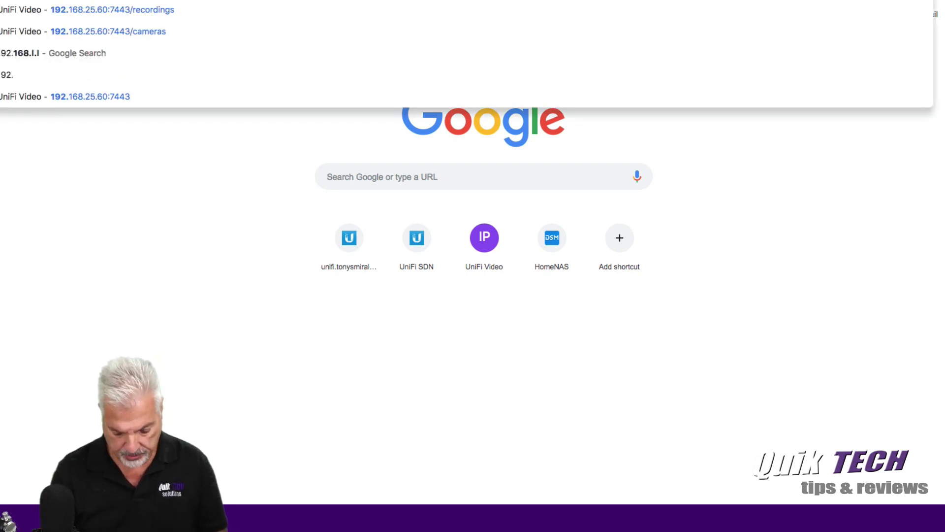
type(".25.60")
key("Return")
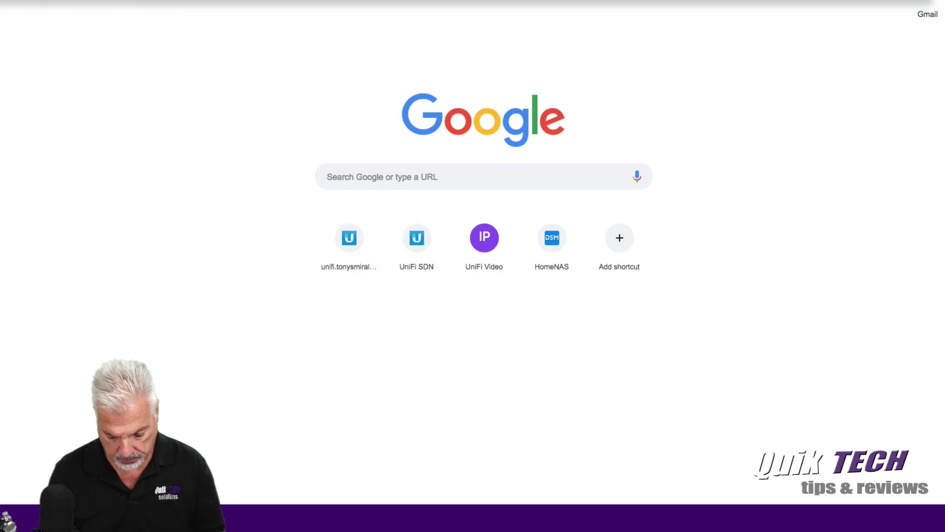
- Open the UniFi Video web interface at 192.168.25.60:7443, proceeding past the browser's certificate warning
type("192.168.")
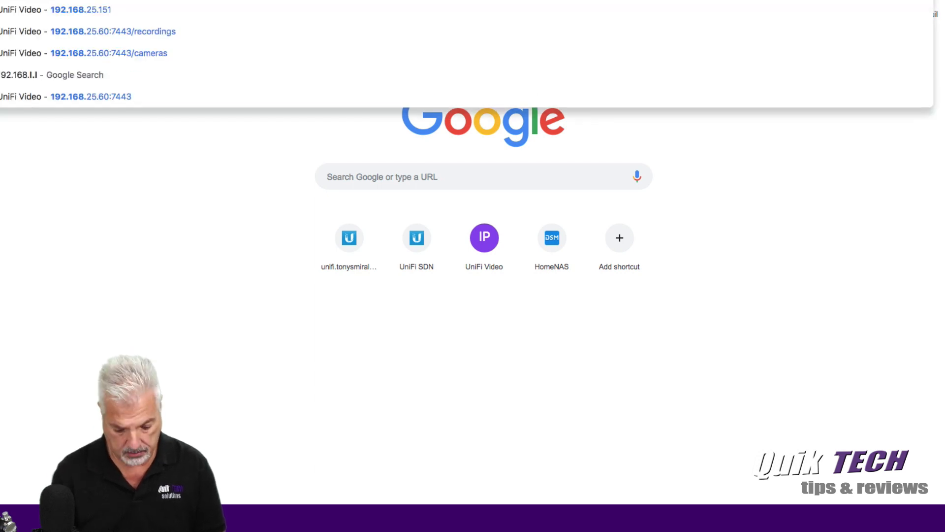
type("25.60")
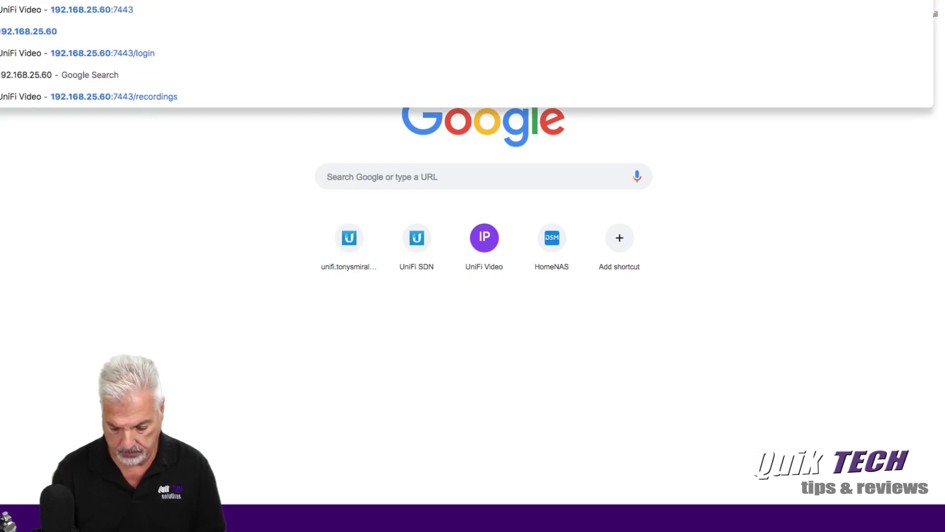
type(":")
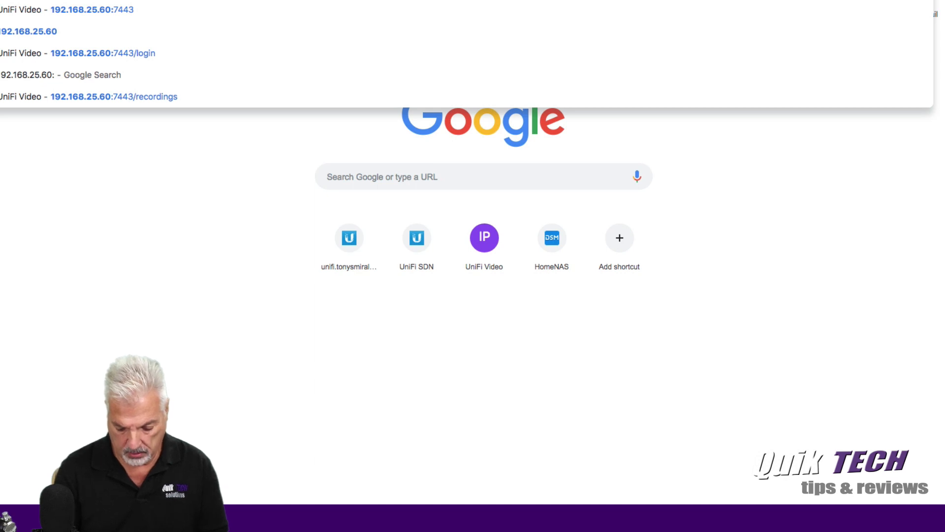
type("744")
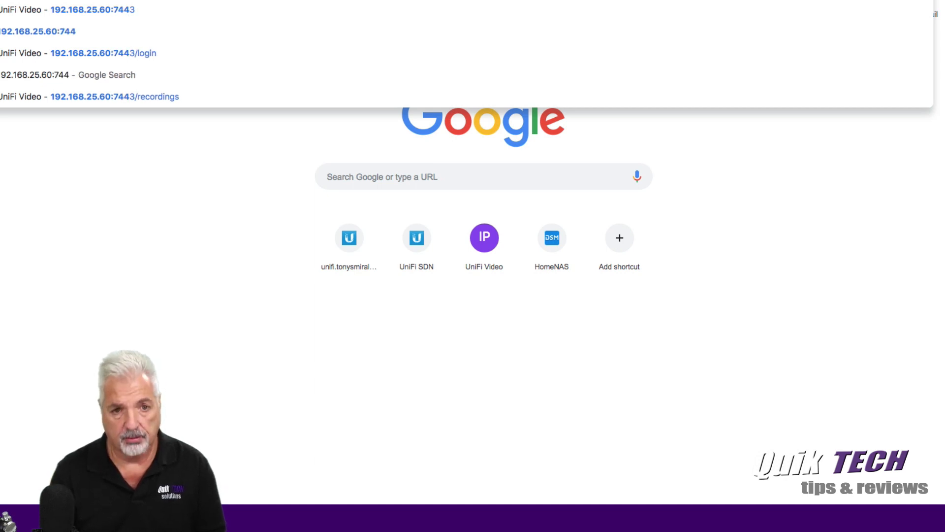
type("3")
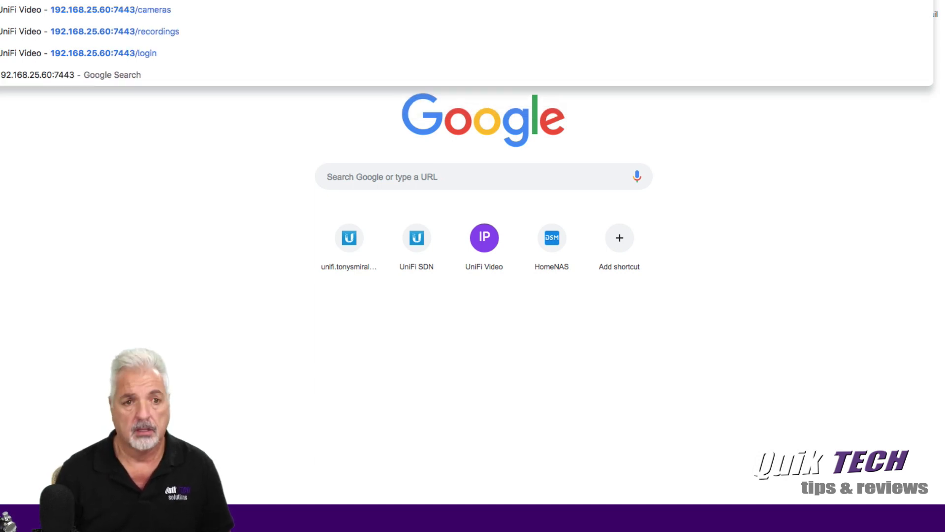
key("Return")
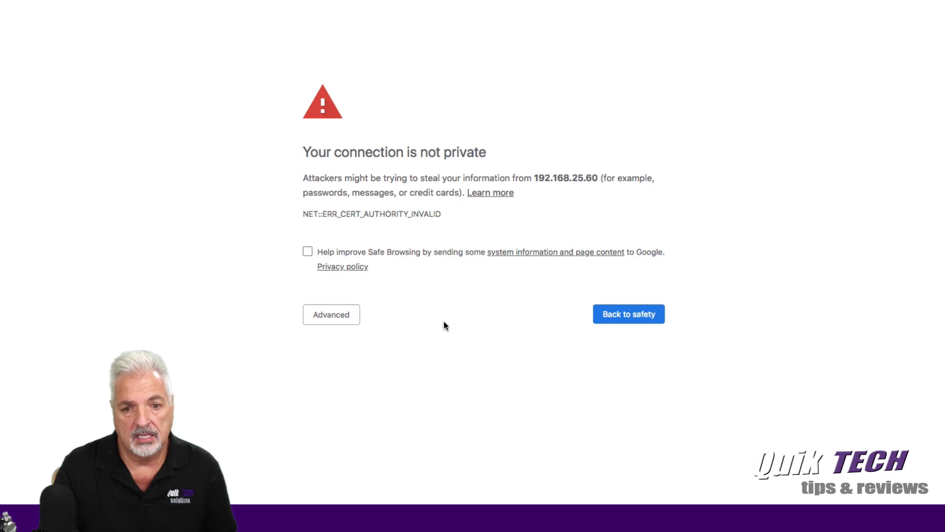
left_click(331, 319)
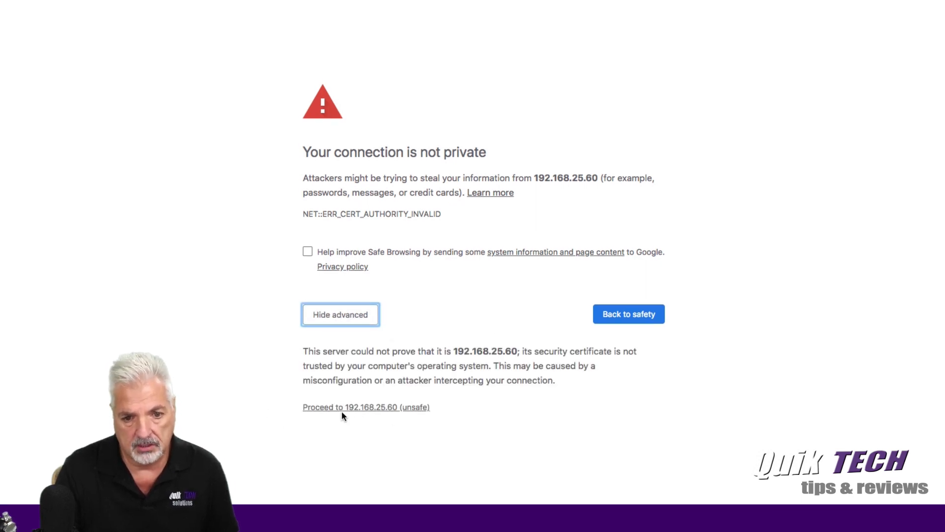
left_click(371, 408)
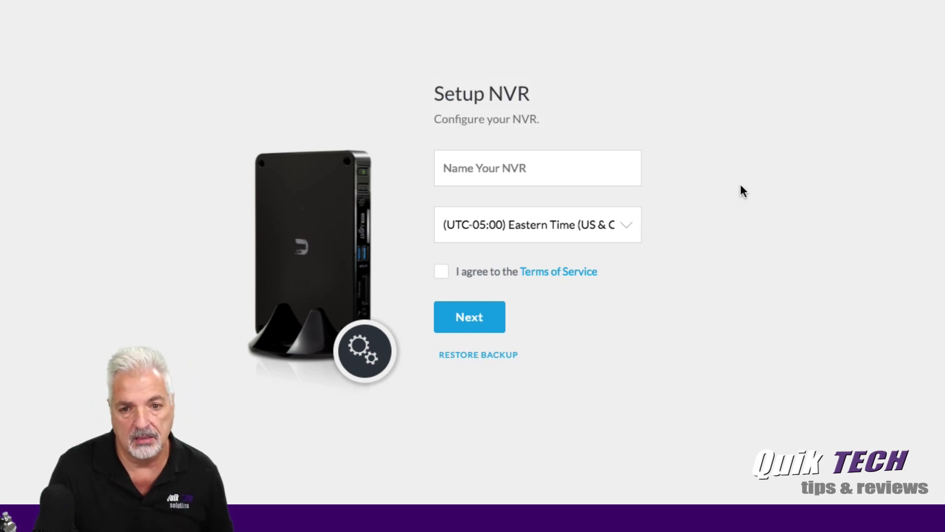
- Name the NVR "My First Unifi NVR", agree to the Terms of Service and continue to the admin account setup
left_click(544, 171)
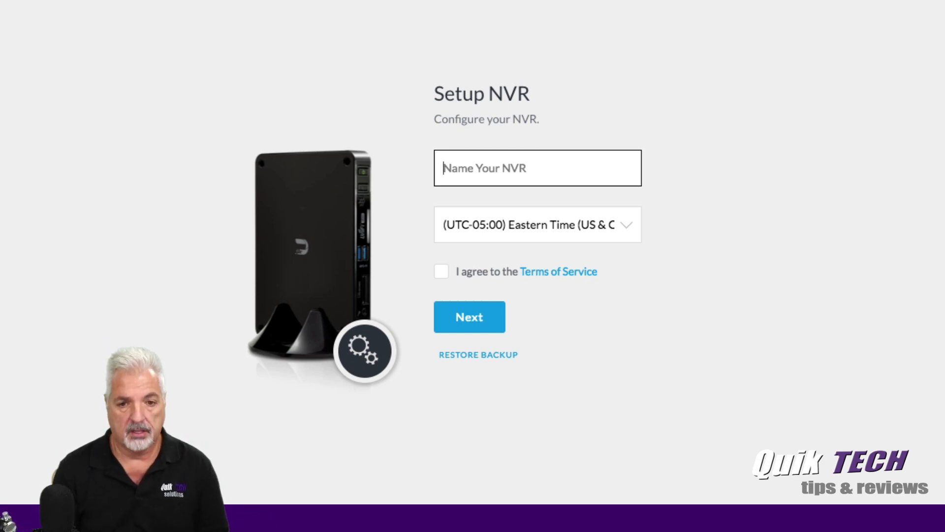
type("My First ")
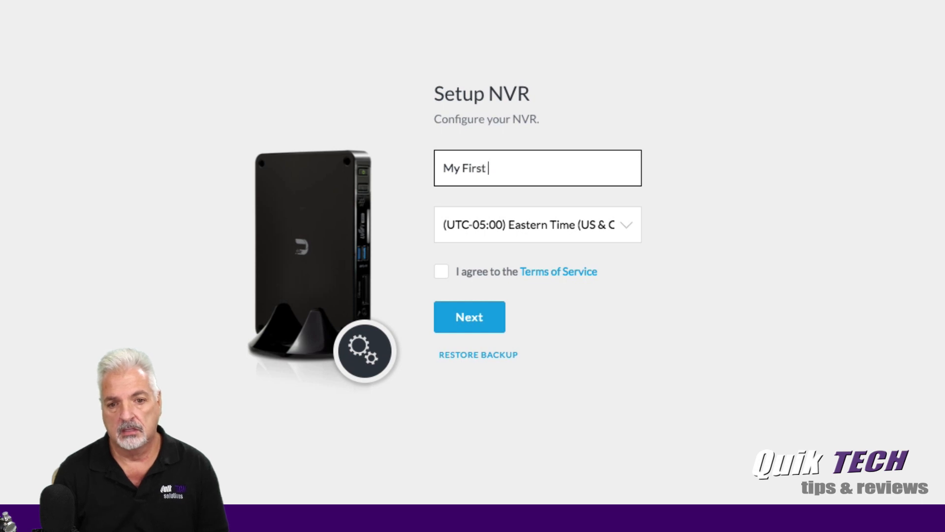
type("Unifi N")
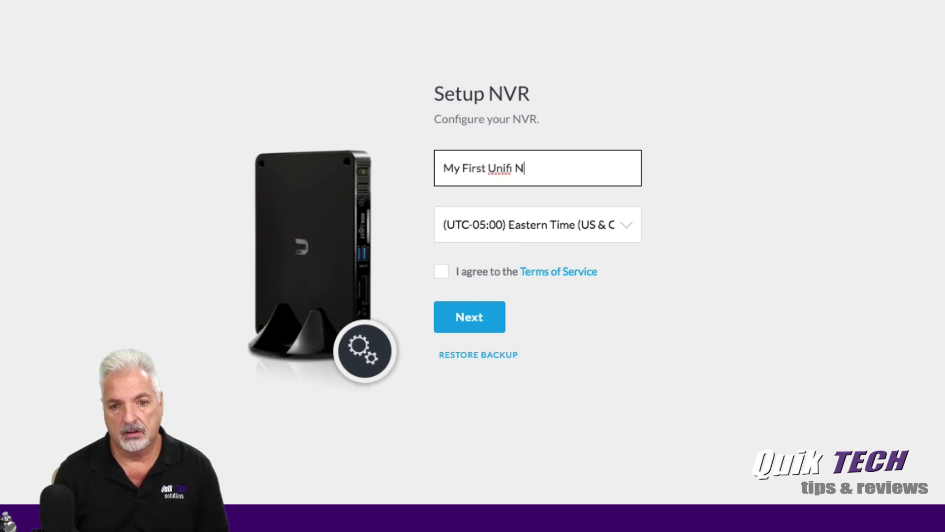
type("VR")
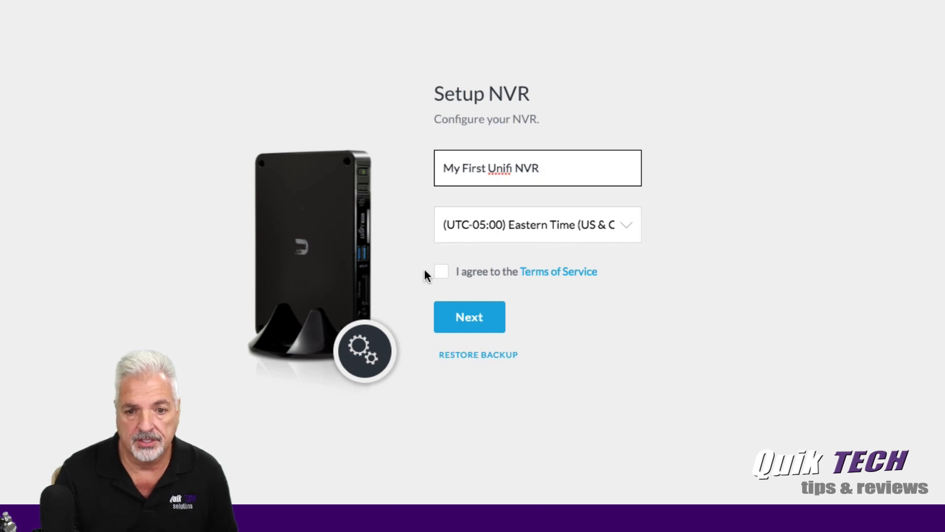
left_click(441, 272)
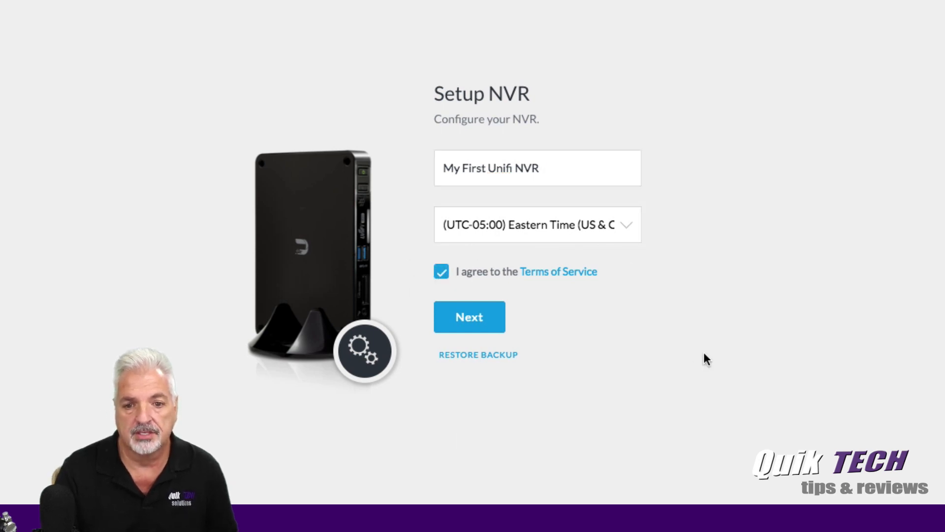
left_click(469, 321)
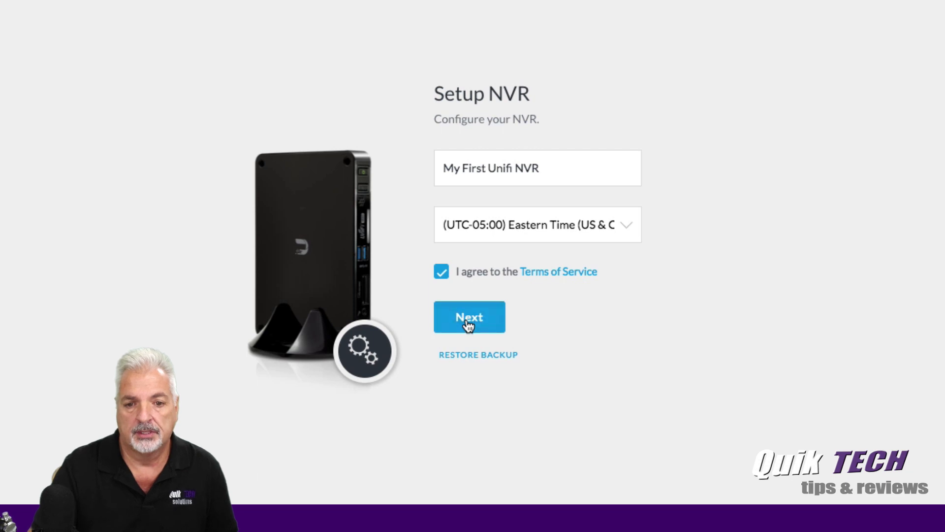
- Fill in the local admin account's name, username, password and password confirmation, and submit the account
left_click(459, 167)
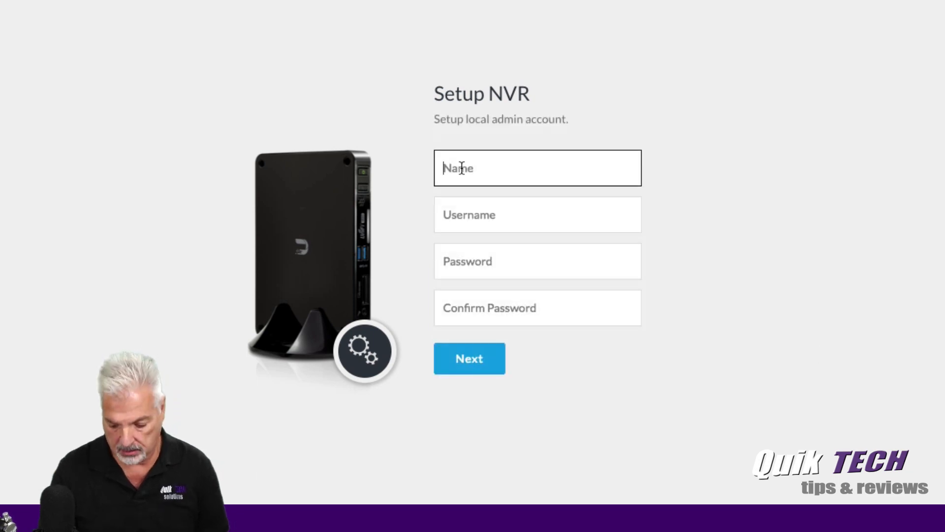
type("tony")
key("Tab")
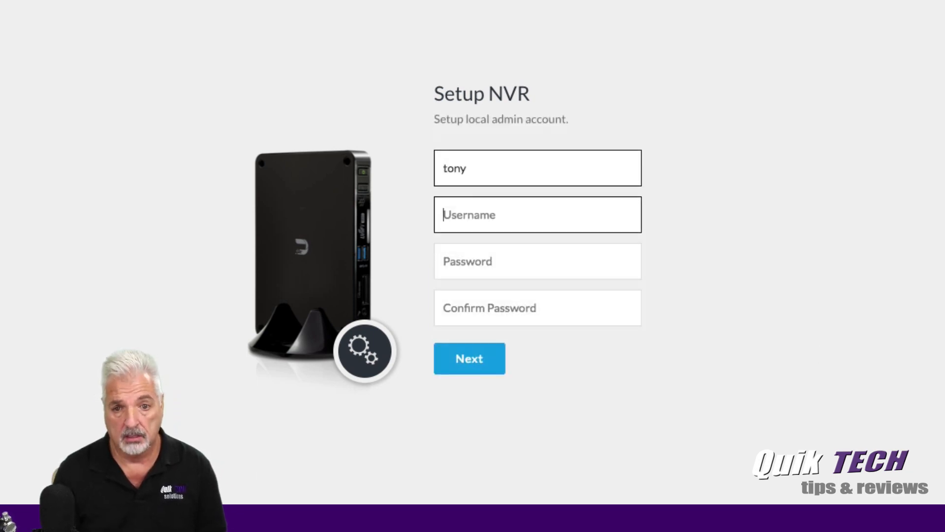
type("tony")
key("Tab")
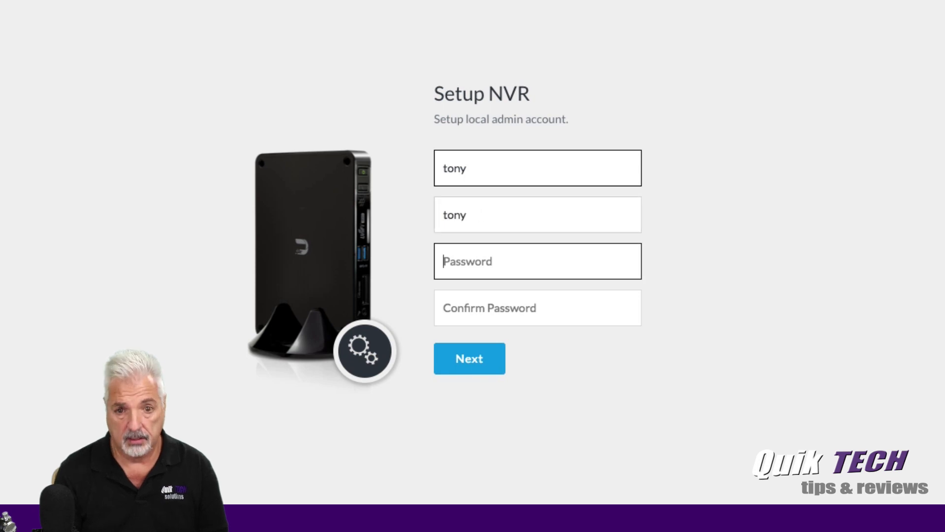
type("•••")
type("xxxx")
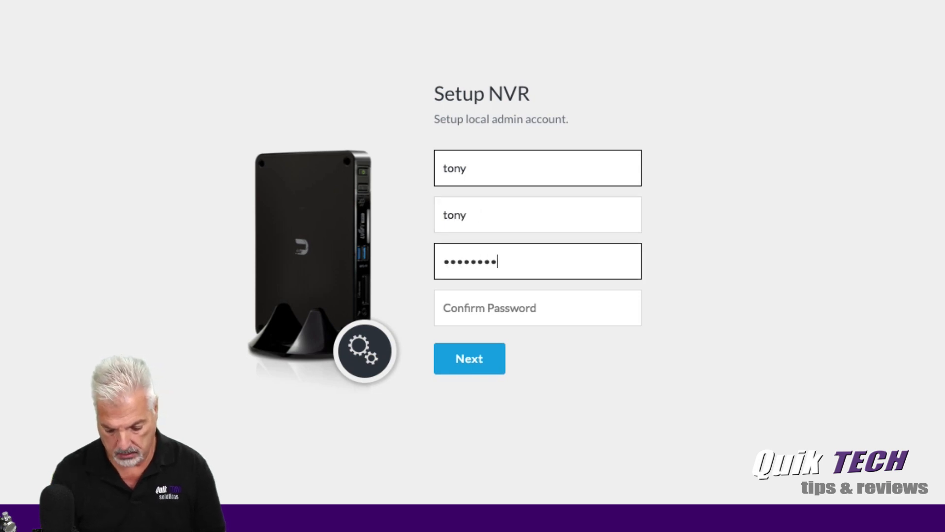
key("Tab")
type("xxxxxxxxx")
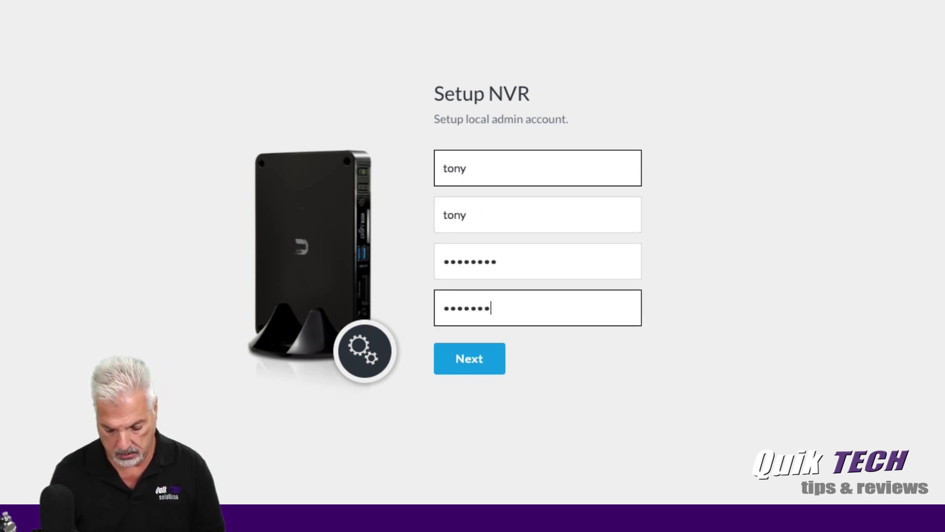
left_click(494, 355)
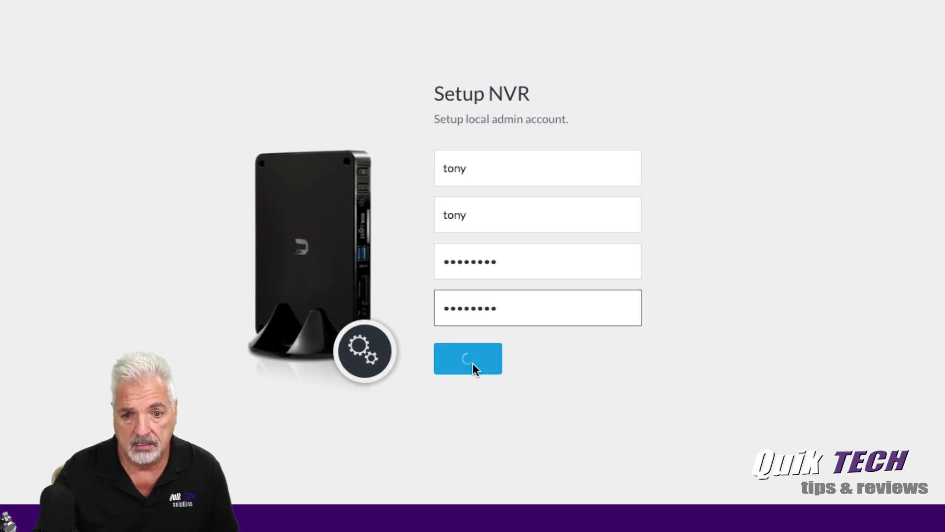